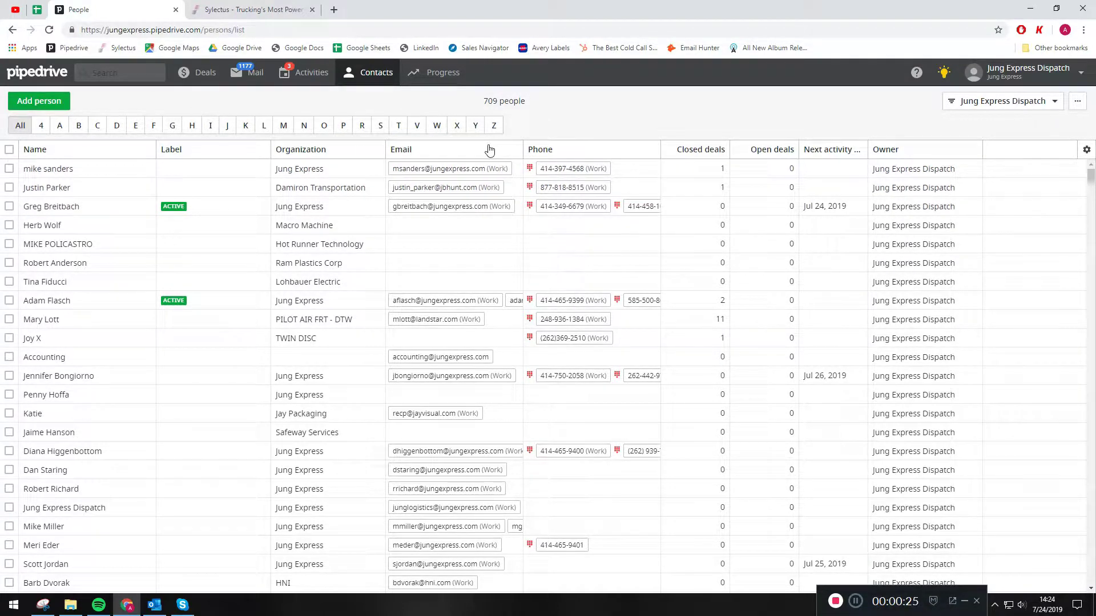
Hide the Next activity date and Open deals columns in the people list and show the Birthday column.
left_click(1087, 151)
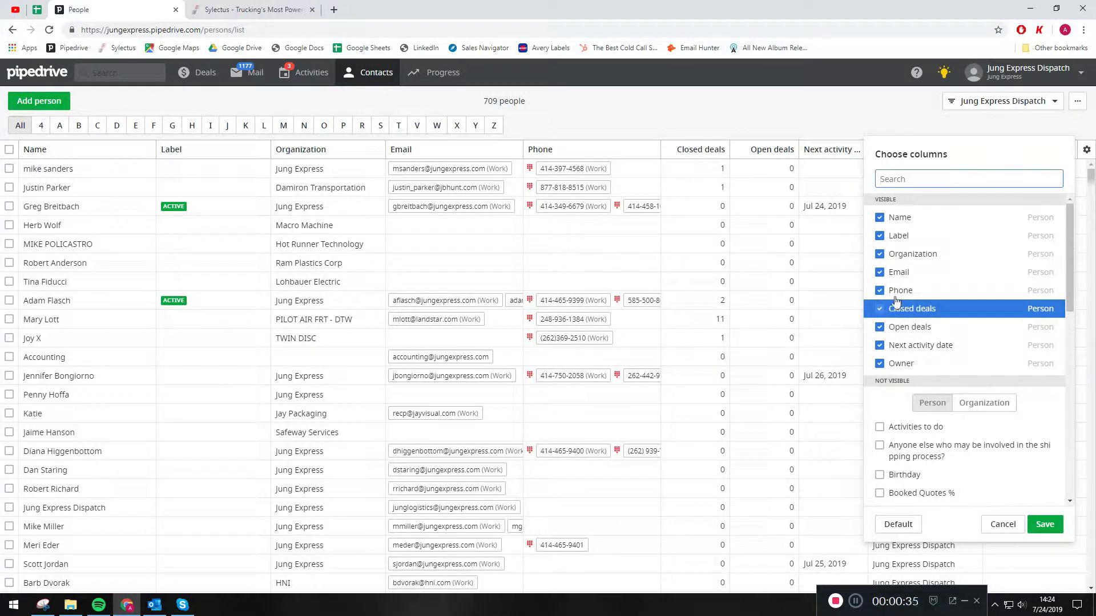
left_click(883, 350)
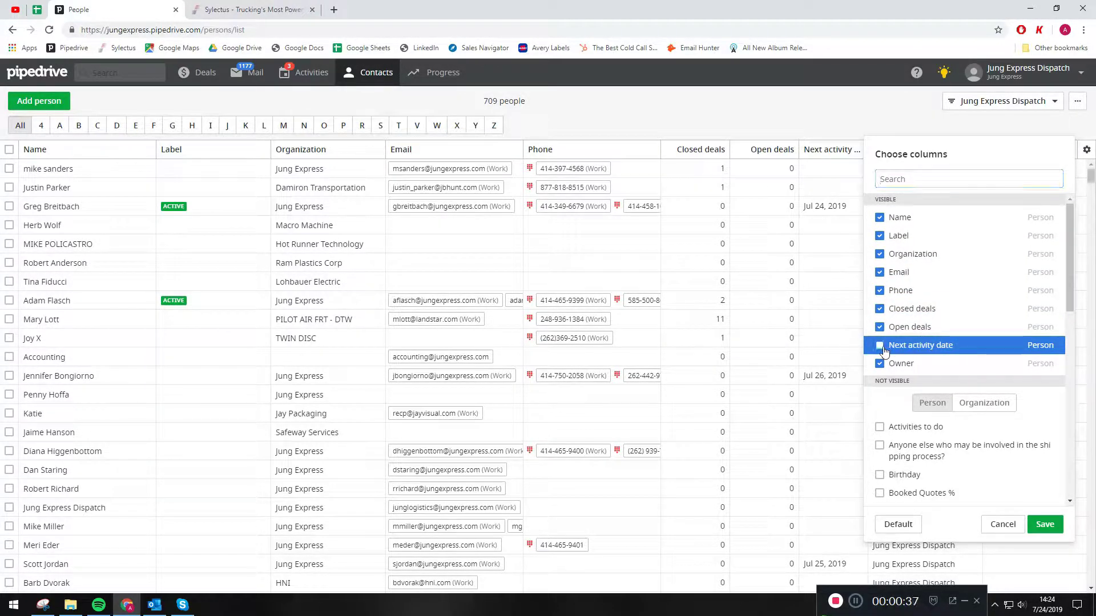
left_click(879, 327)
scroll(878, 377, "down", 2)
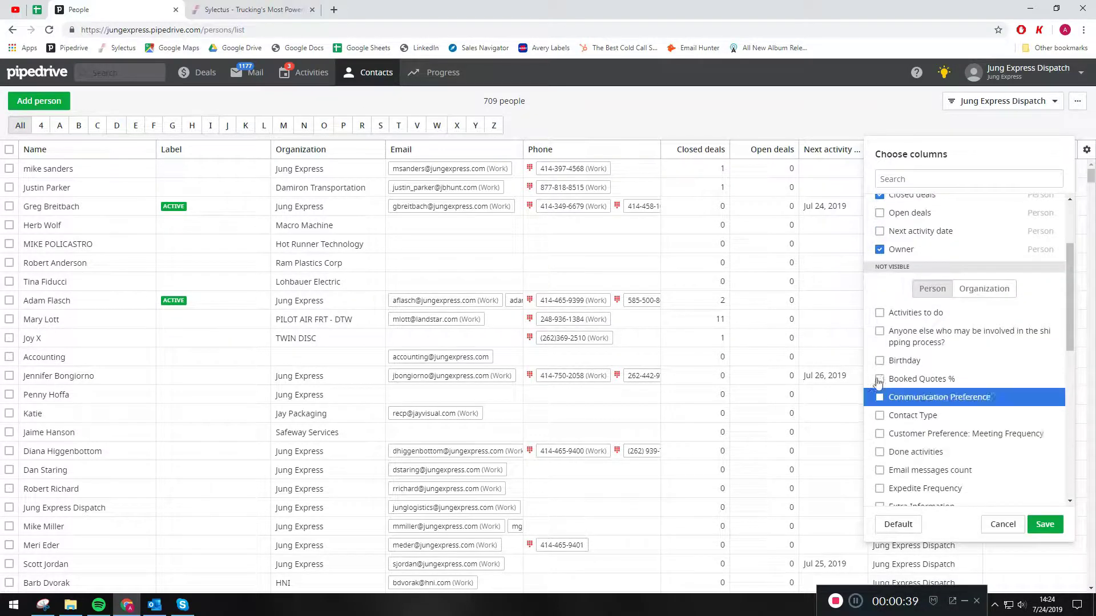
left_click(880, 360)
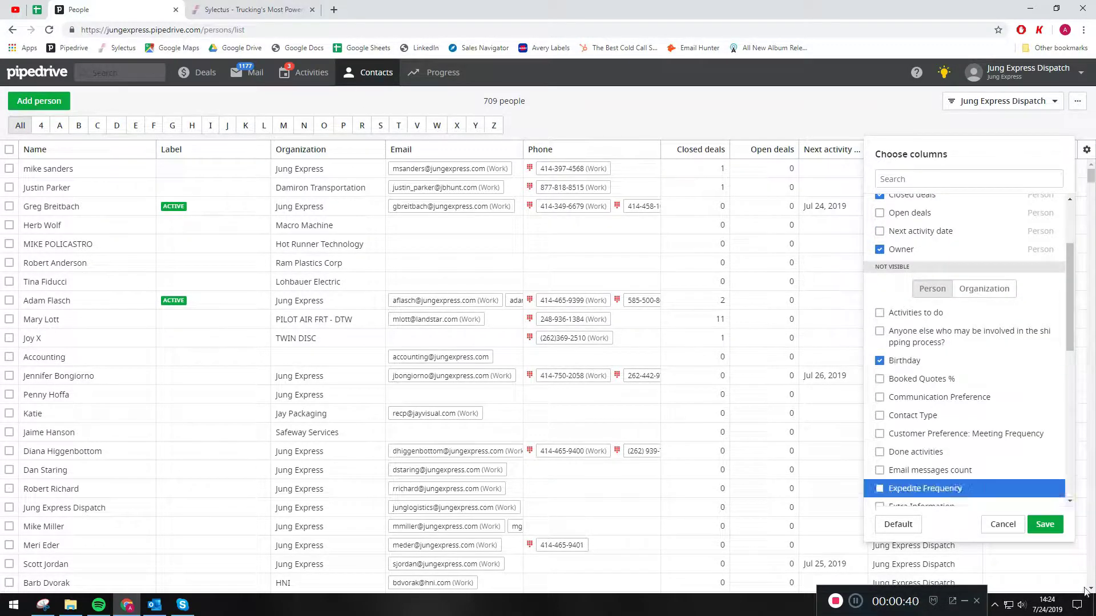
left_click(1043, 525)
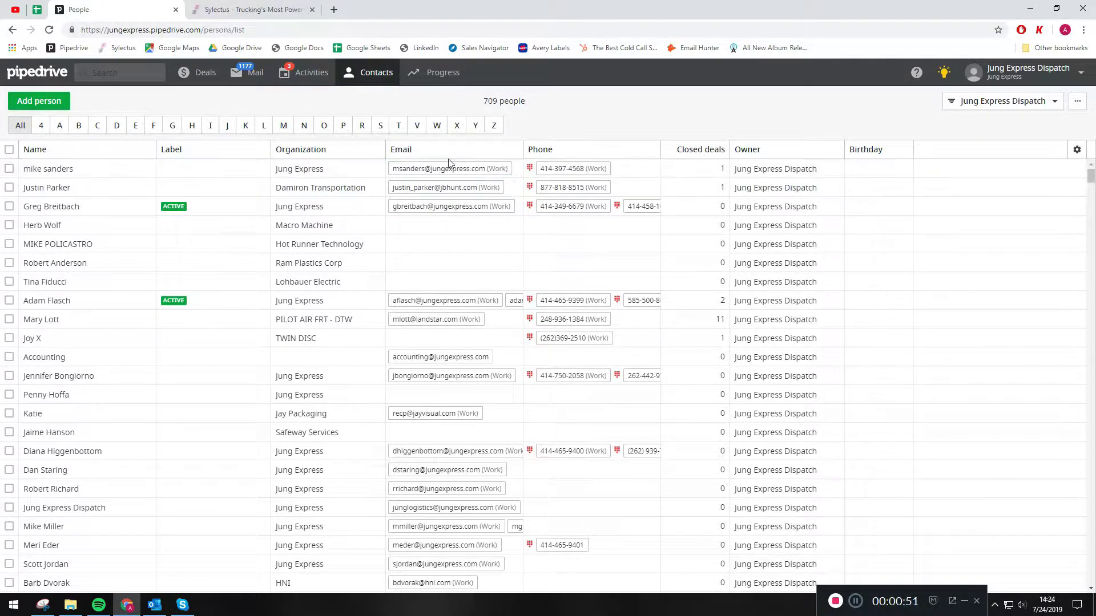
Narrow the Closed deals column in the people list.
left_click_drag(421, 150, 505, 153)
left_click_drag(730, 153, 710, 152)
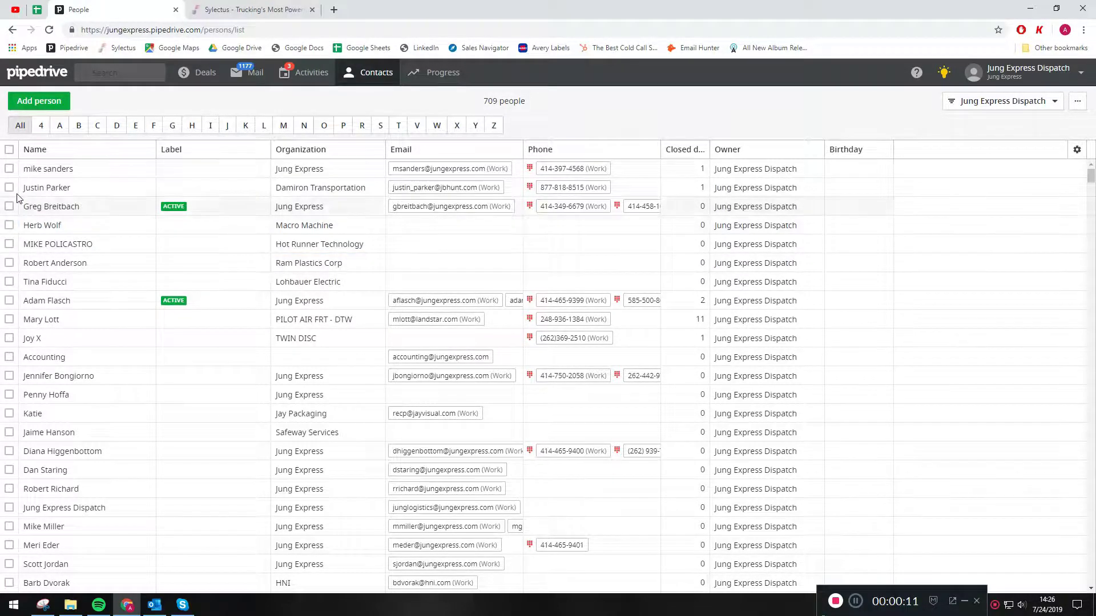
Prepare a bulk edit of the first four people that replaces Contact Type with Primary, and discard it without updating.
left_click(9, 169)
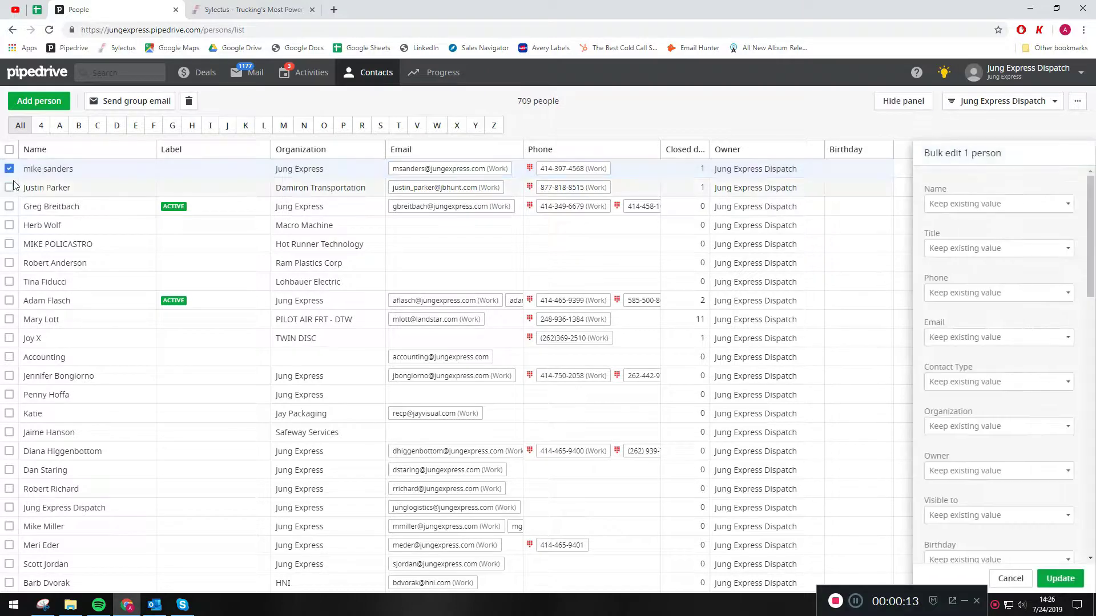
left_click(9, 187)
left_click(9, 206)
left_click(9, 226)
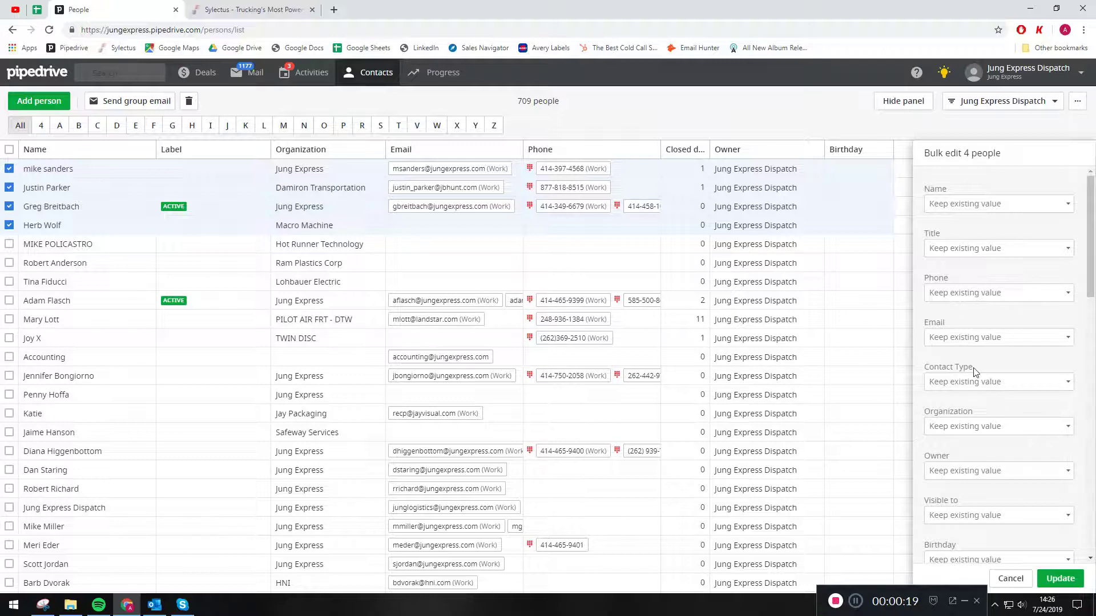
left_click(977, 382)
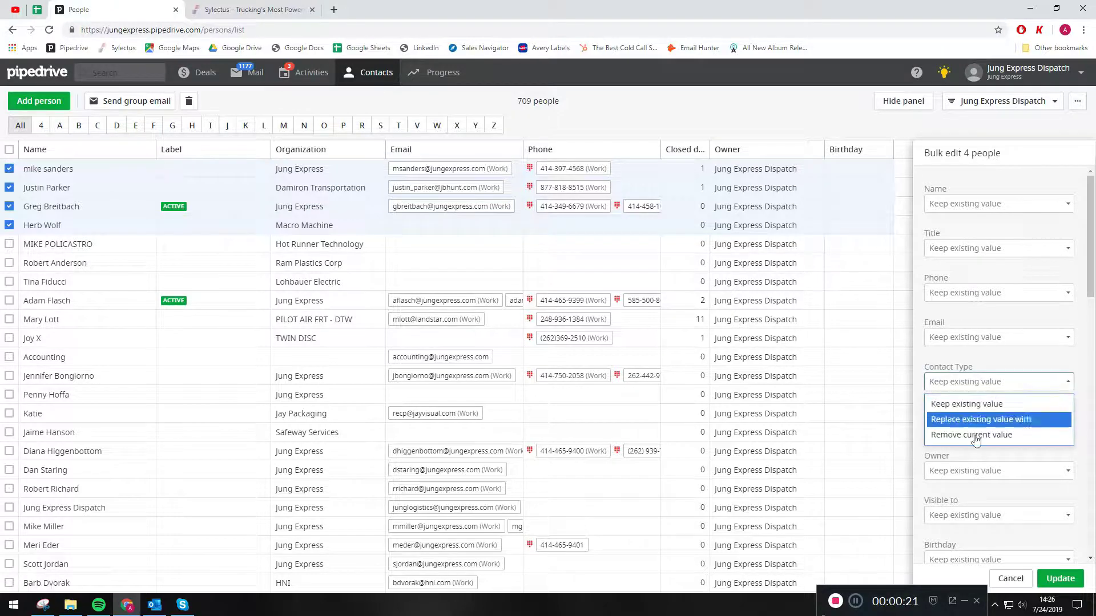
left_click(978, 423)
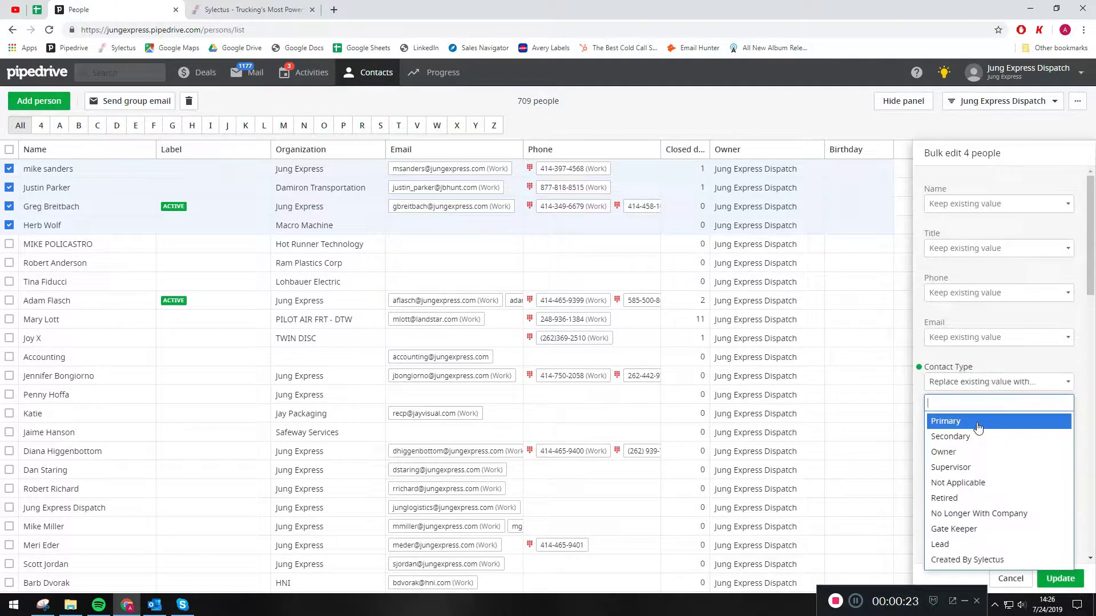
left_click(958, 422)
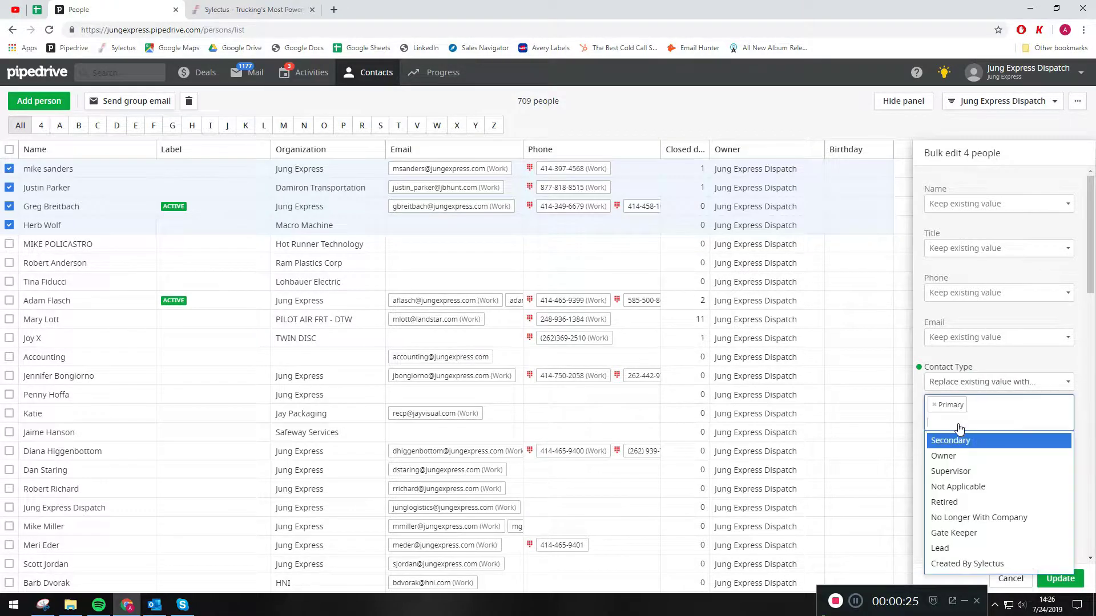
left_click(916, 396)
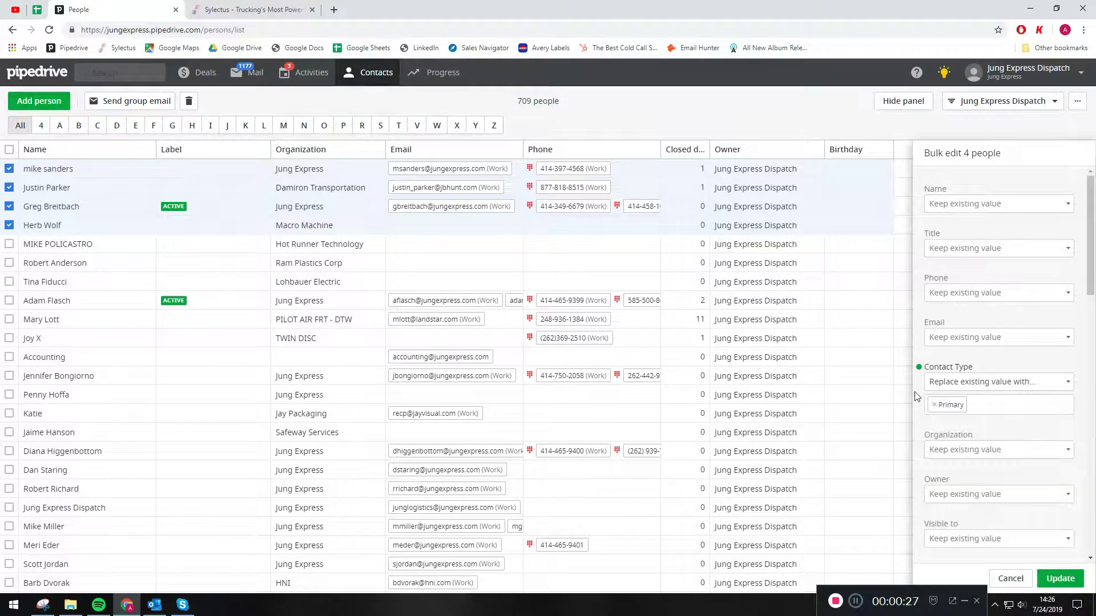
left_click(1009, 579)
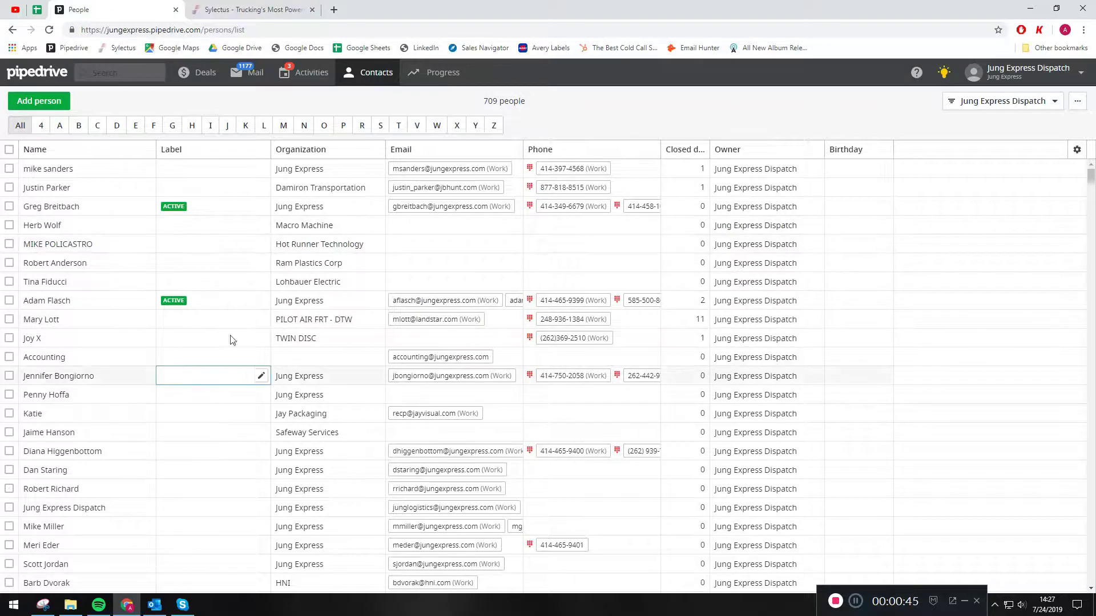
Start a group email to the first five people and remove the two recipients who have no email address.
left_click(9, 169)
left_click(9, 187)
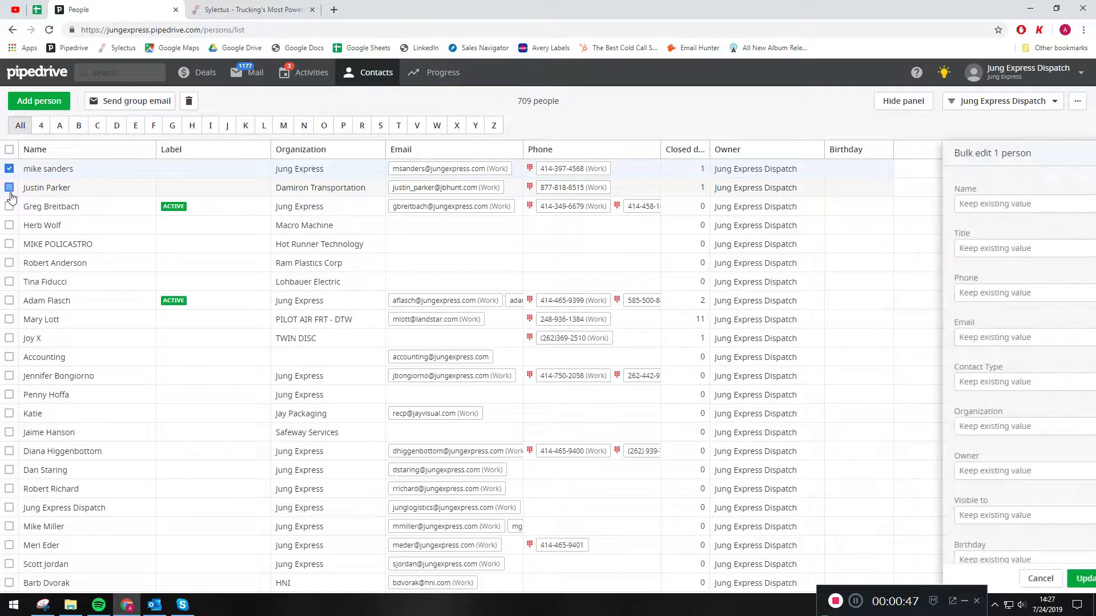
left_click(9, 206)
left_click(9, 225)
left_click(9, 244)
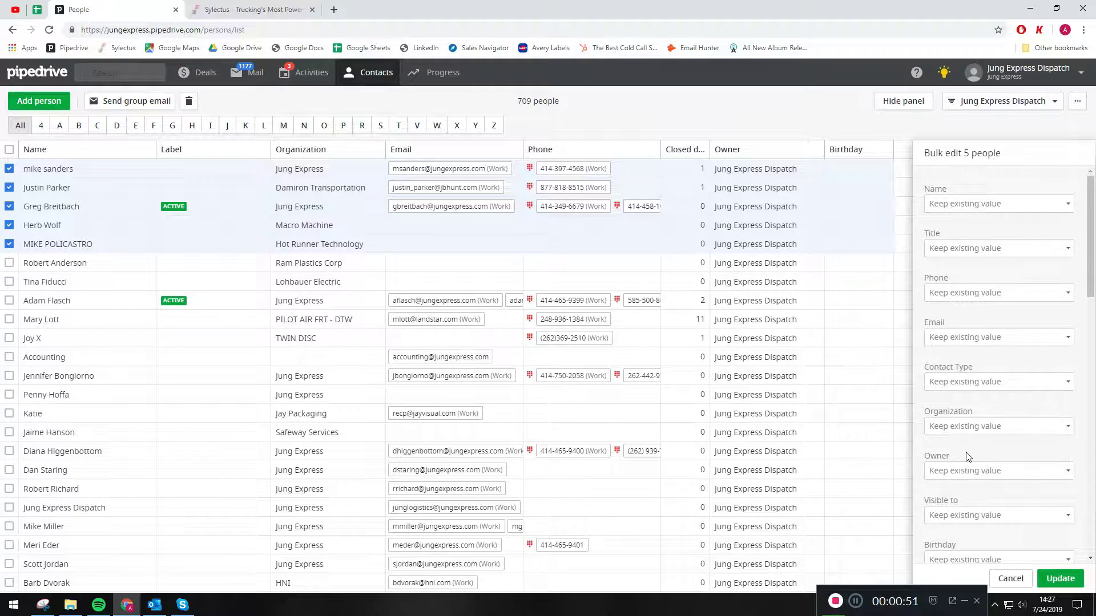
left_click(140, 105)
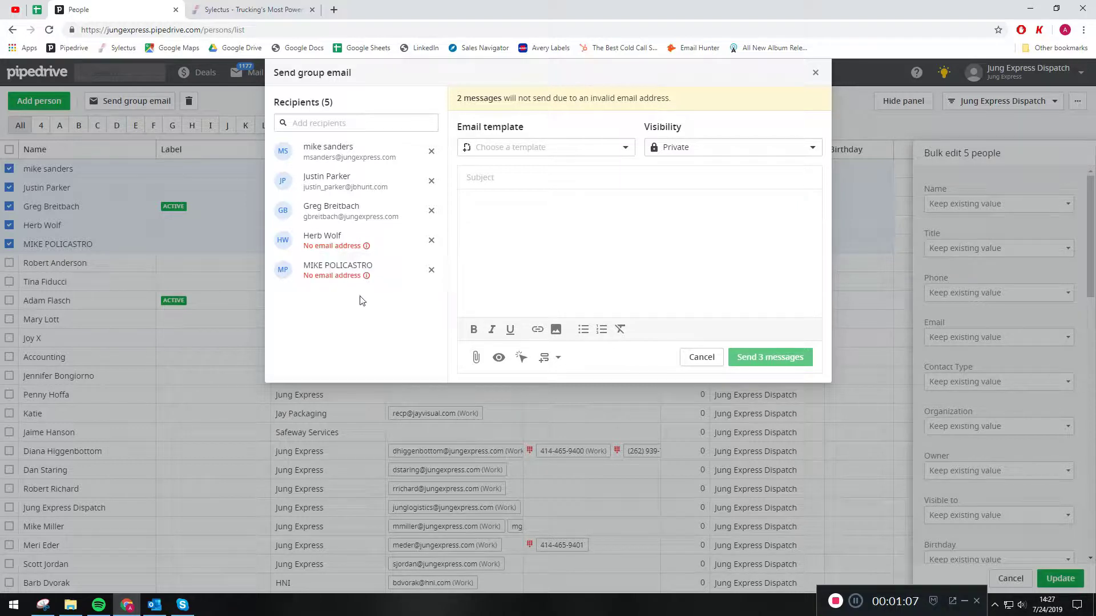
left_click(431, 240)
left_click(431, 240)
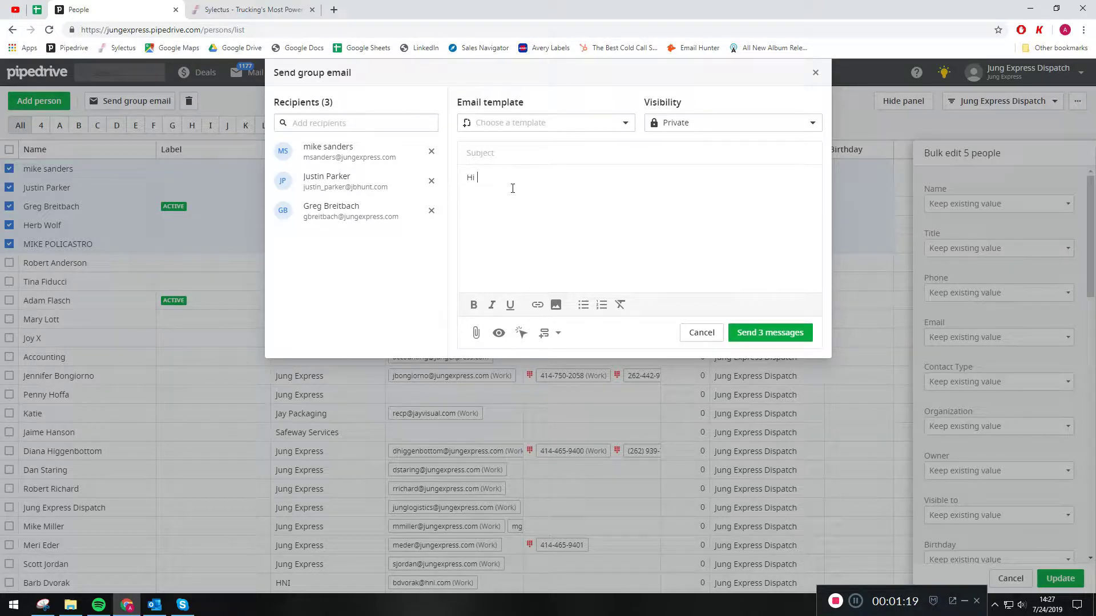
Insert the person's First Name merge field after "Hi" in the group email's body.
left_click(558, 337)
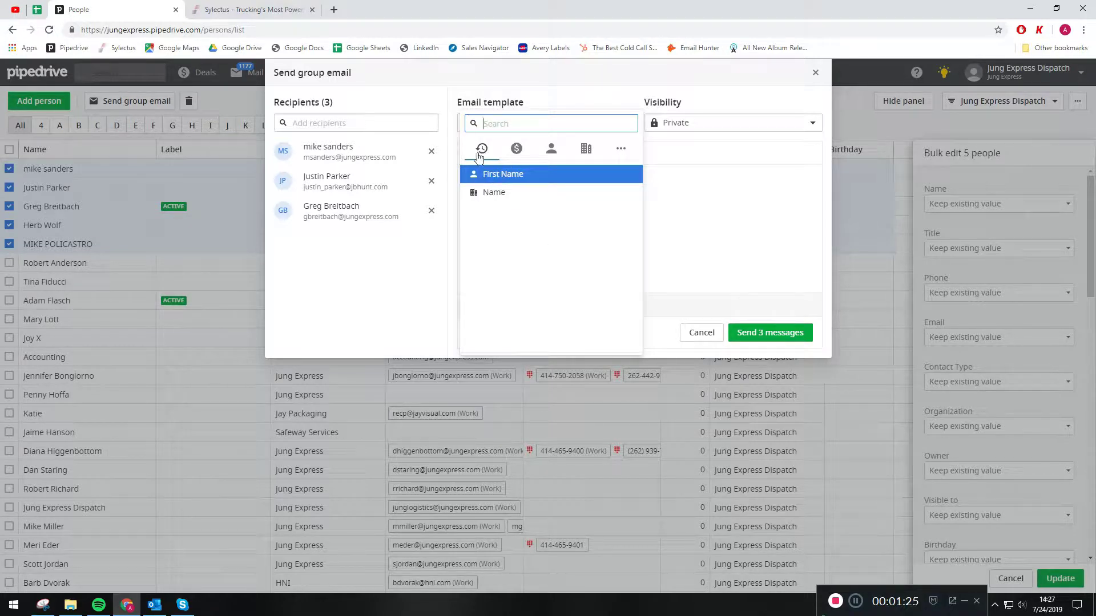
left_click(557, 155)
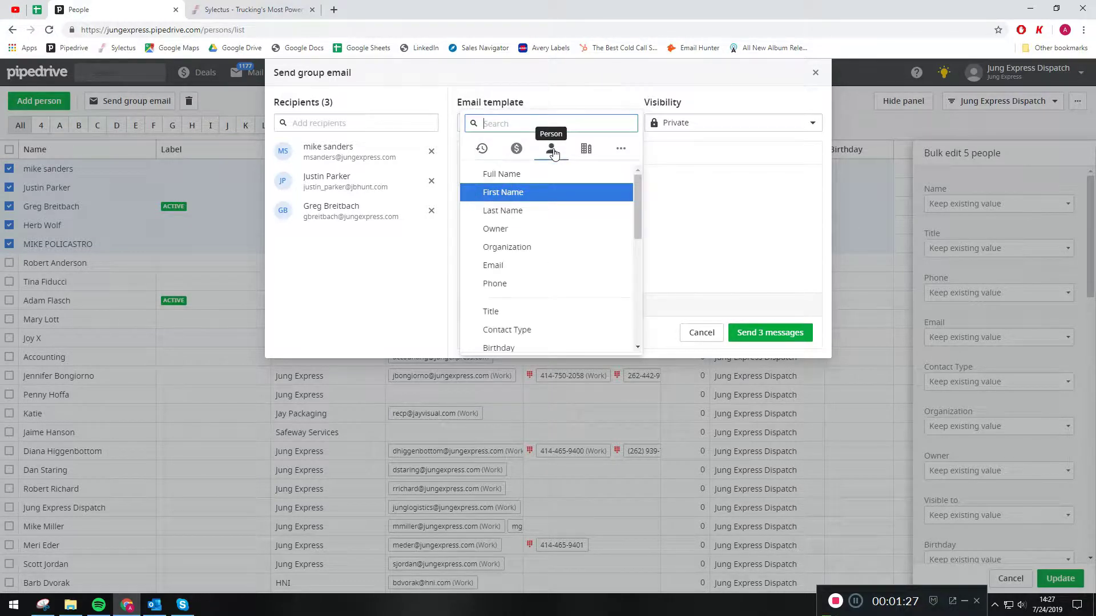
left_click(513, 192)
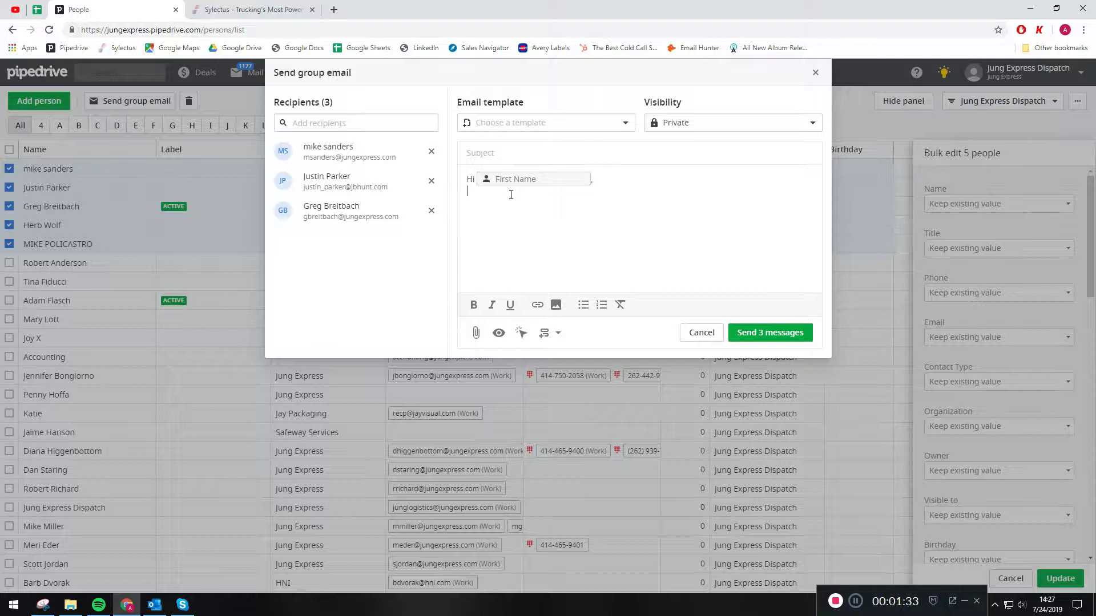
Check the organization merge fields without inserting one, and toggle email open tracking for the group email.
left_click(551, 332)
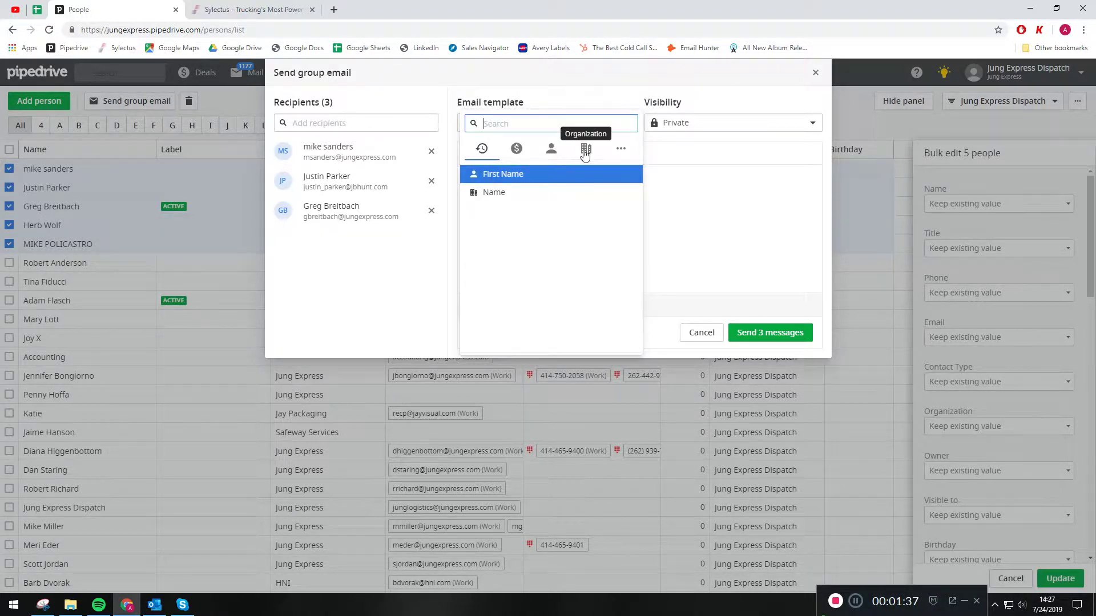
left_click(585, 151)
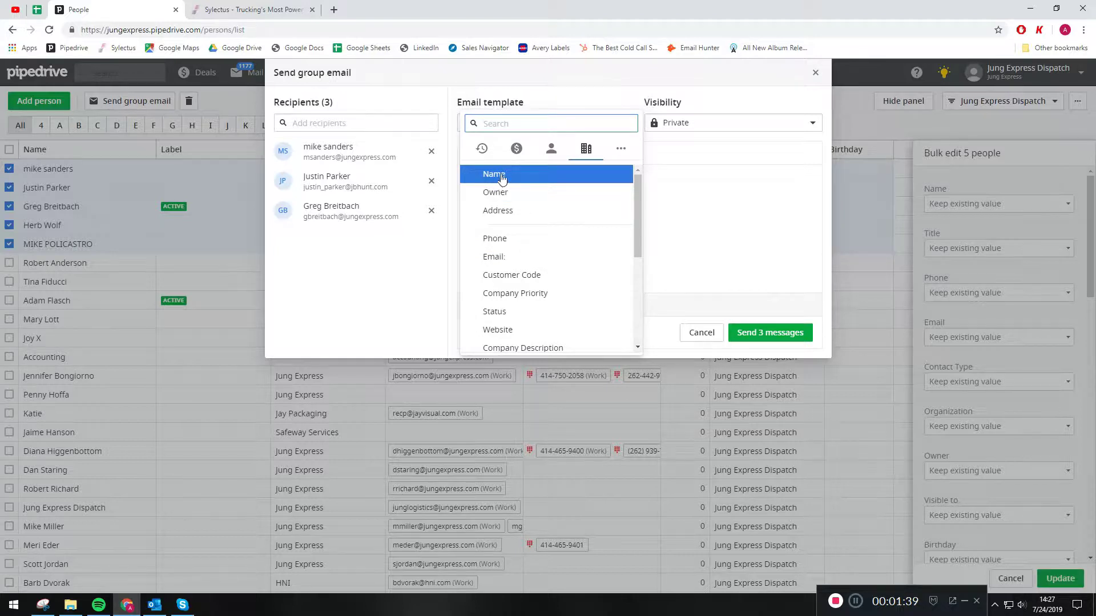
left_click(784, 230)
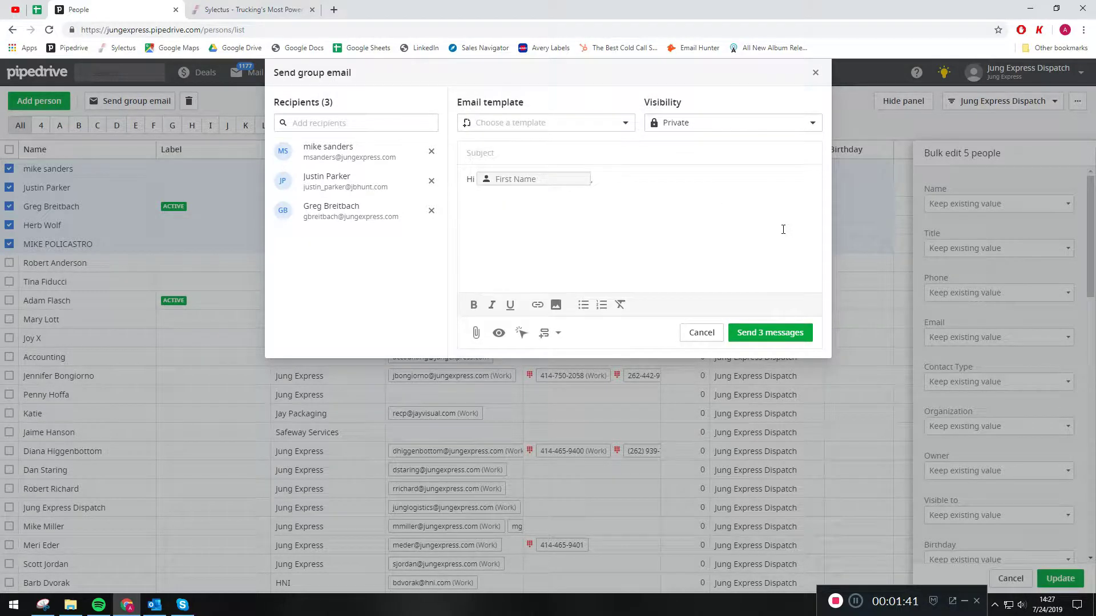
left_click(499, 334)
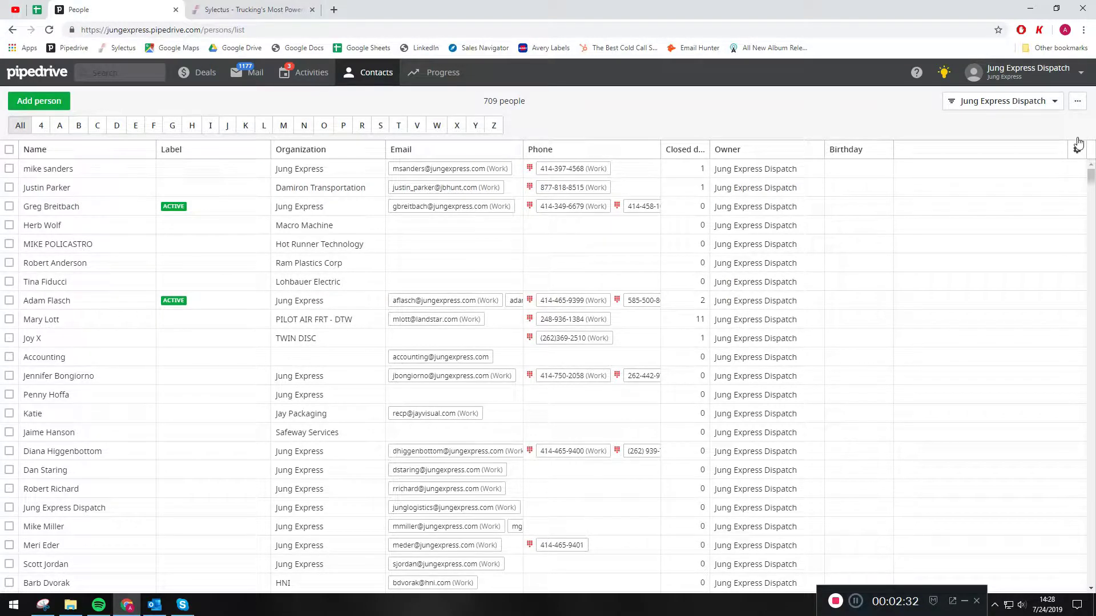
Export the filtered people list in XLS (Excel) format and download the file.
left_click(1077, 105)
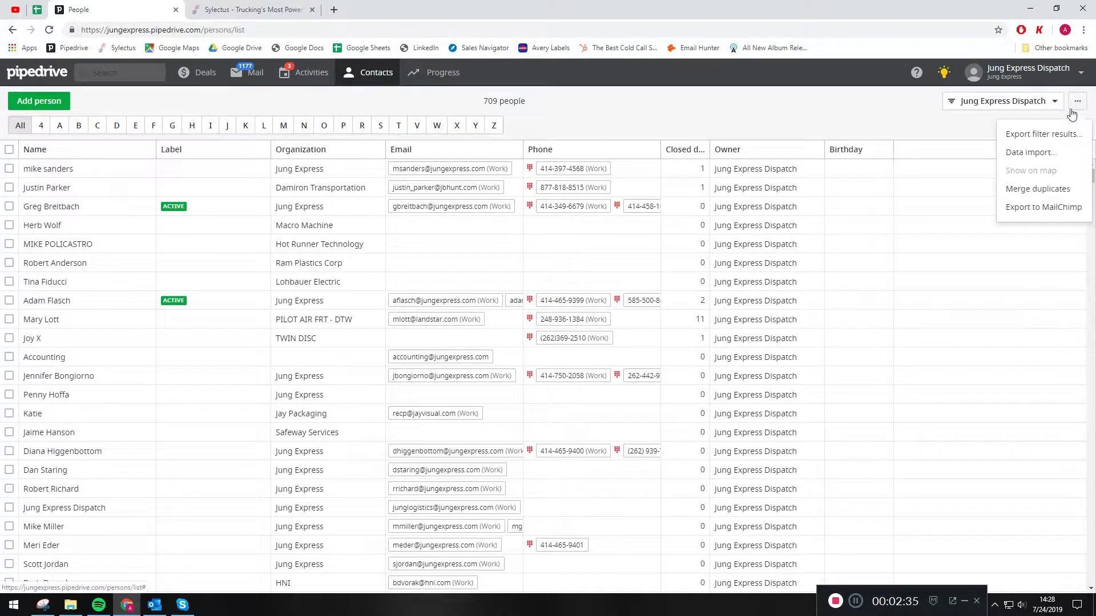
left_click(1038, 137)
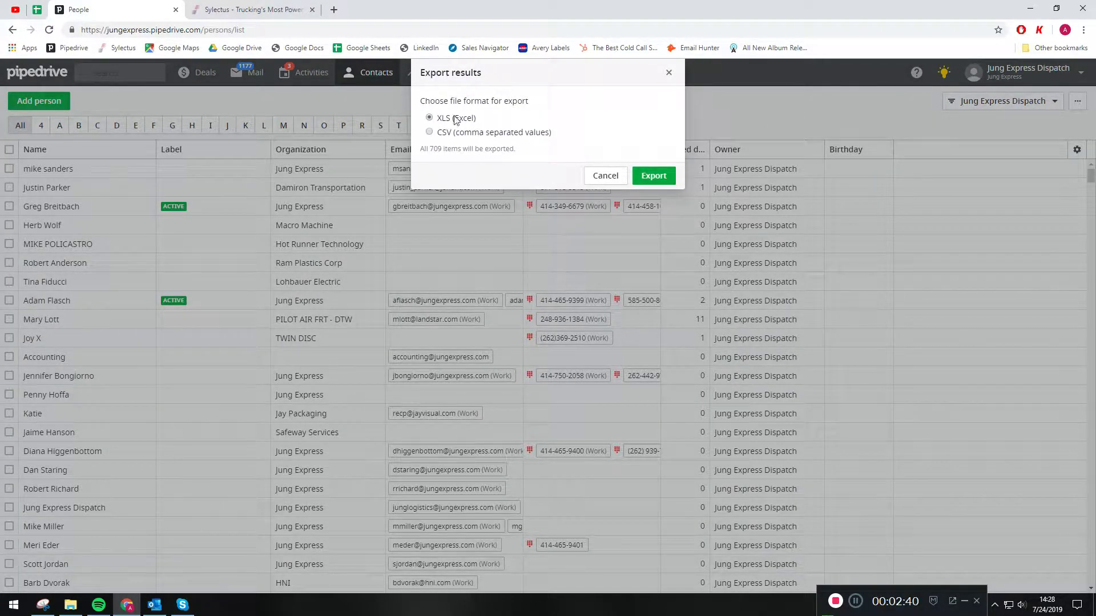
left_click(653, 176)
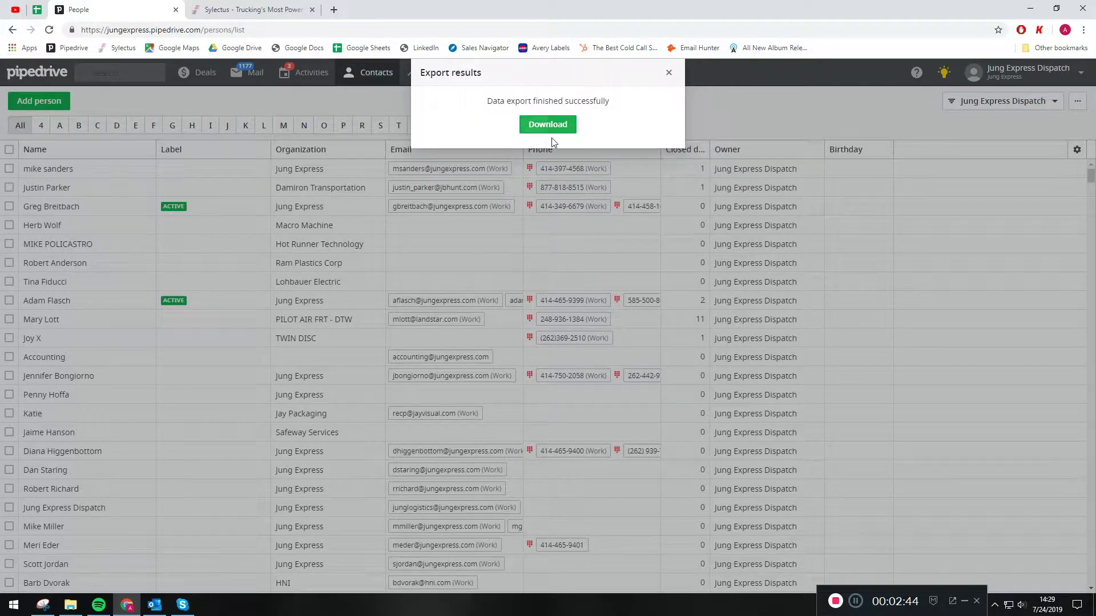
left_click(547, 125)
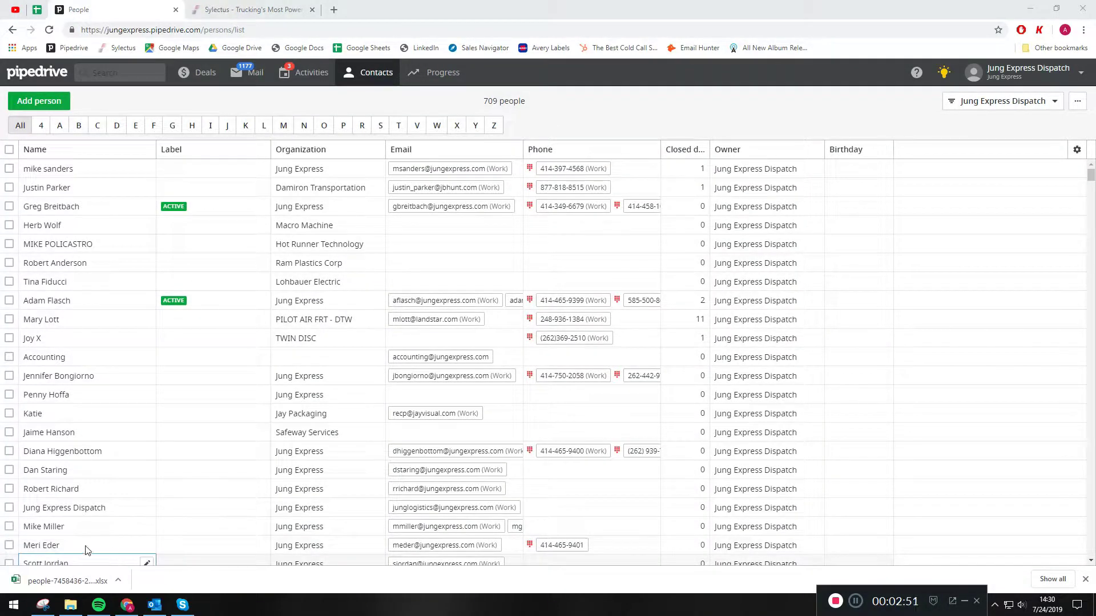
Open the downloaded people spreadsheet for editing and fit the Person - Email column to its contents.
left_click(83, 580)
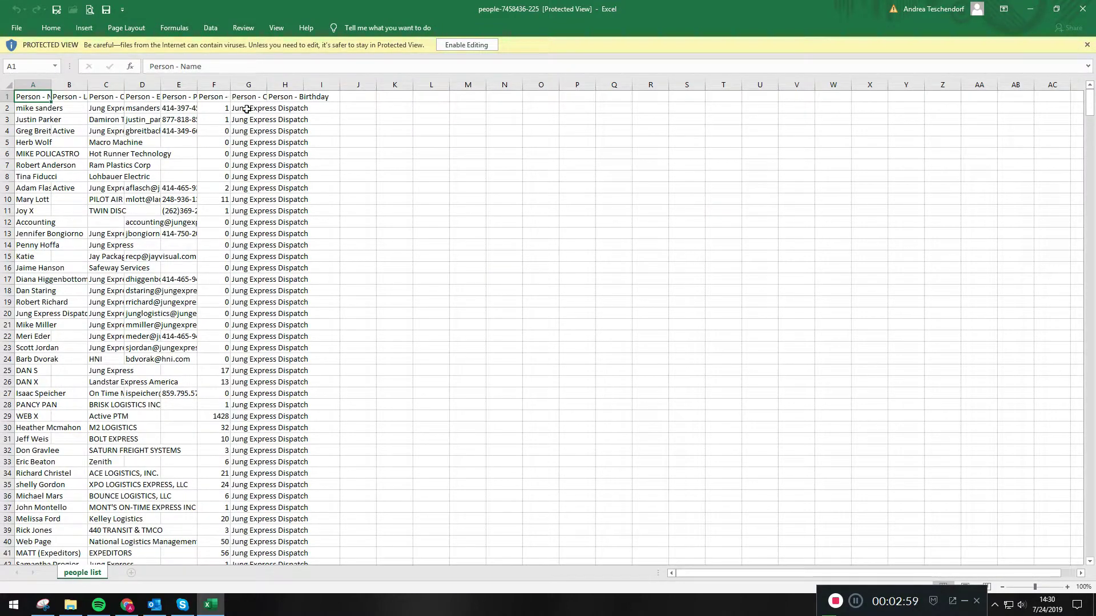
left_click(466, 44)
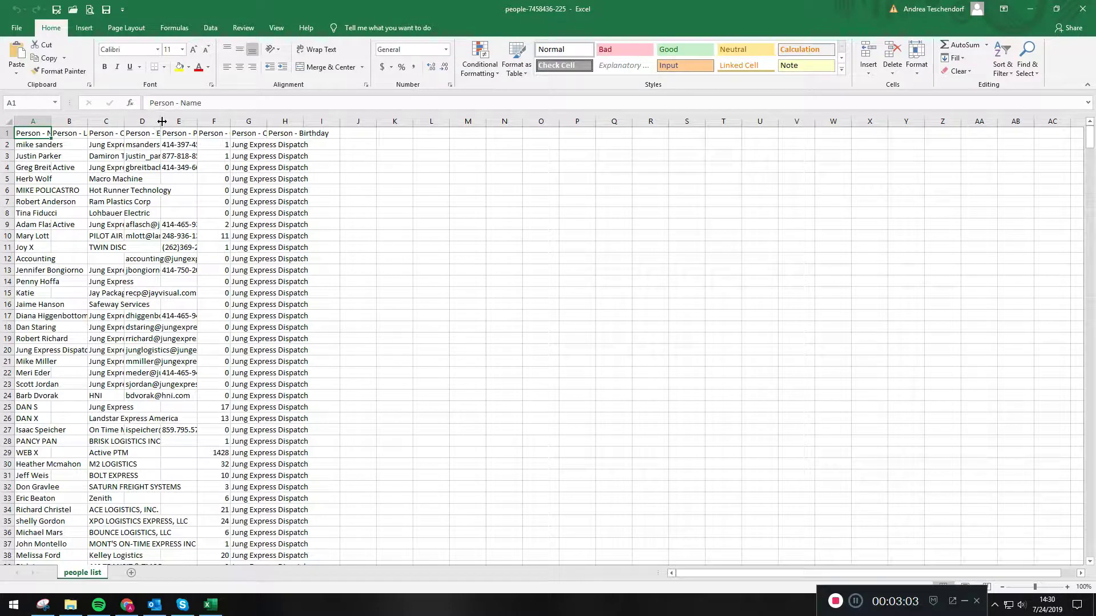
double_click(162, 121)
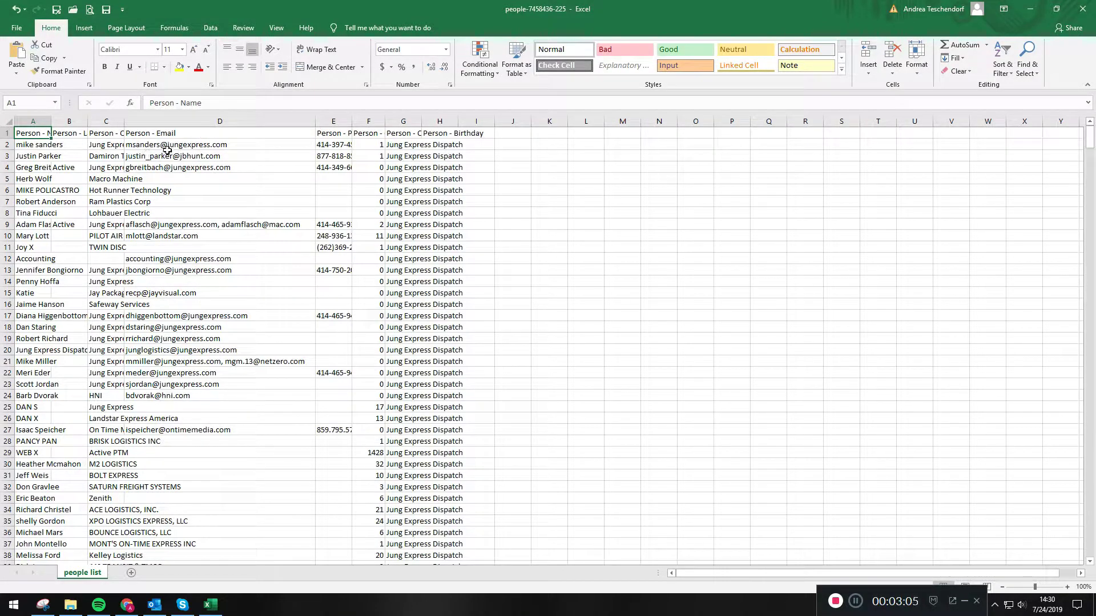
Copy the email cells D2 to D24 of the people list and switch to Outlook.
left_click_drag(169, 146, 177, 395)
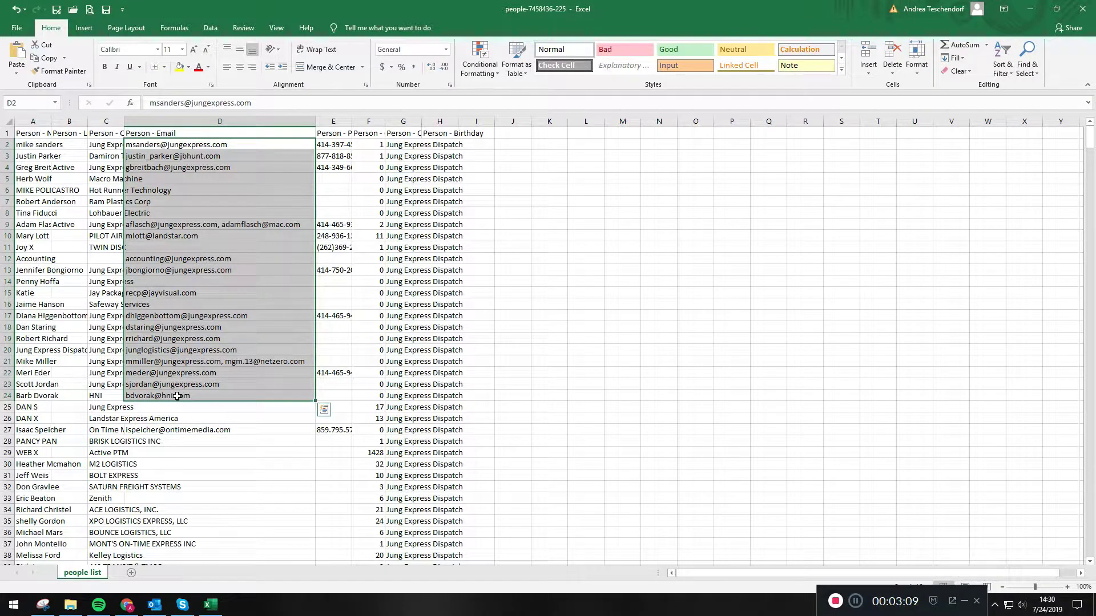
key("ctrl+c")
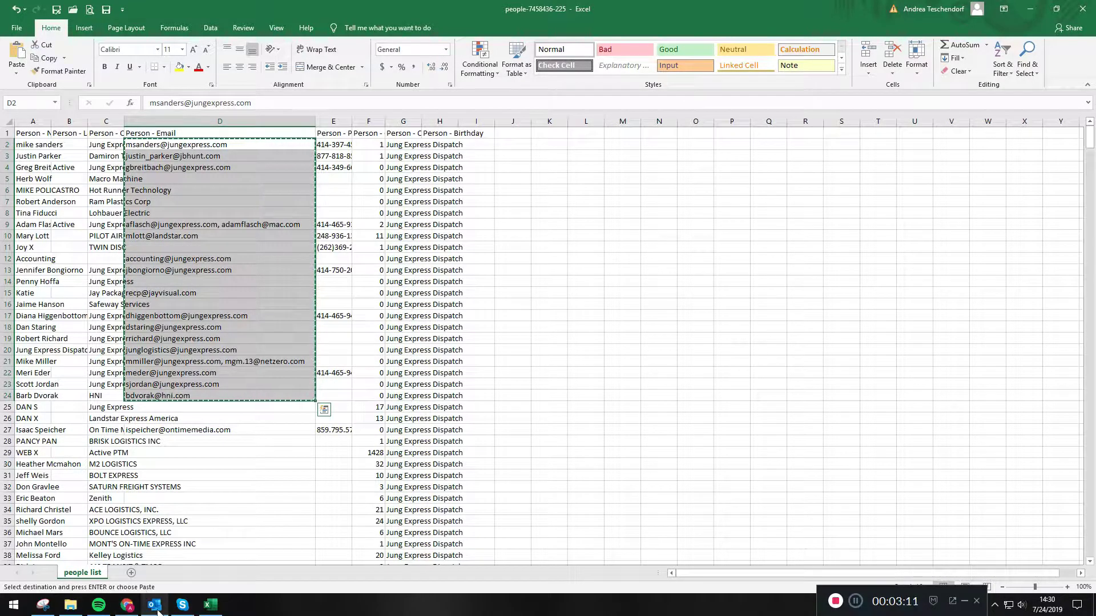
right_click(172, 231)
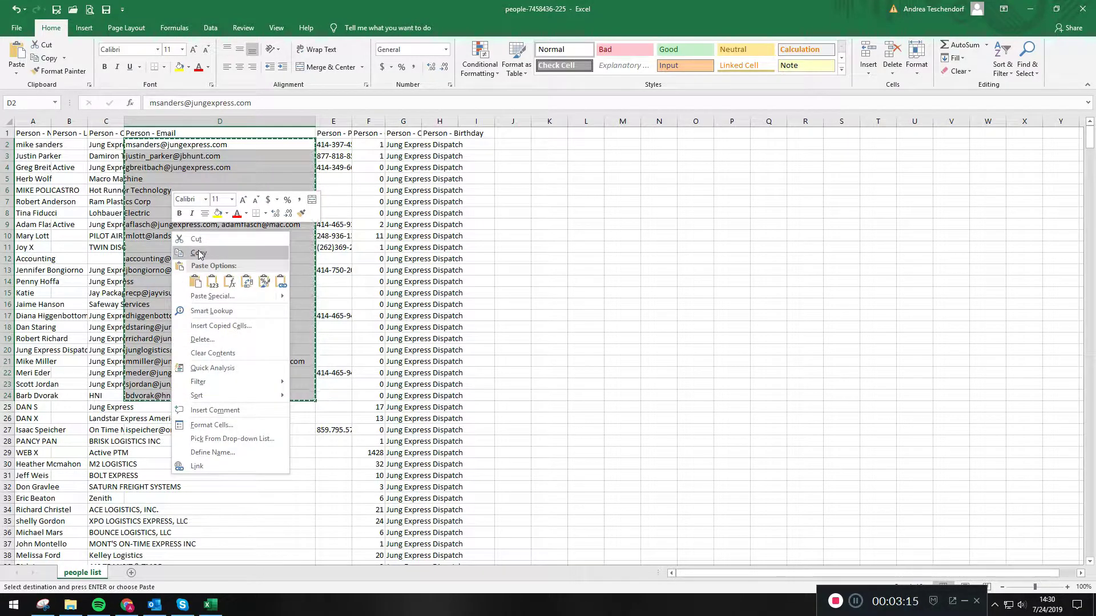
left_click(198, 253)
left_click(154, 605)
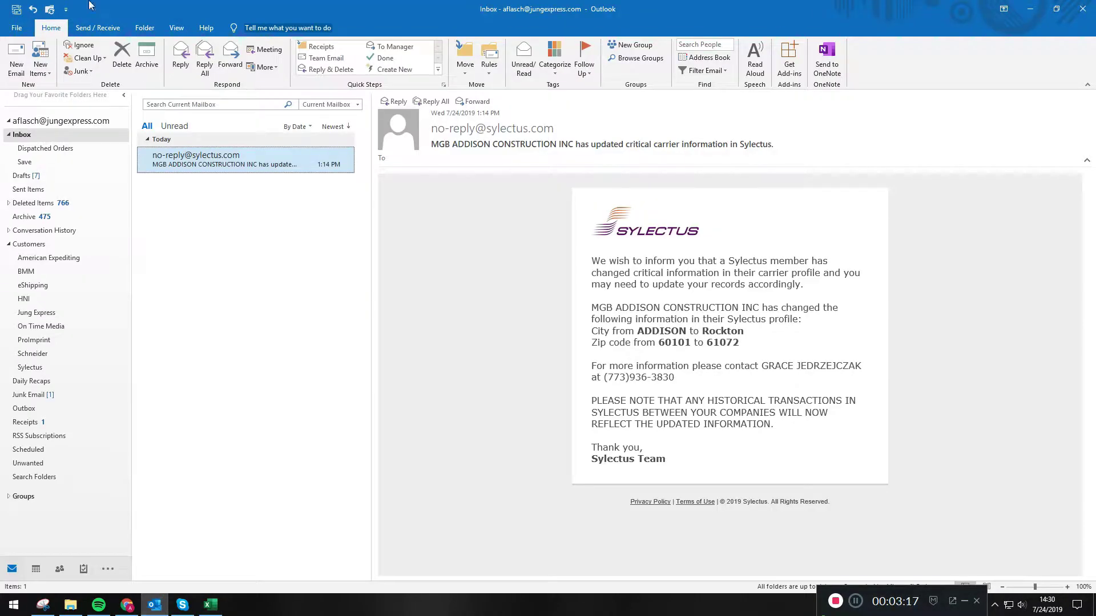
Create a new email, paste the copied addresses into its Bcc field and place the cursor in the subject.
left_click(15, 71)
left_click(98, 134)
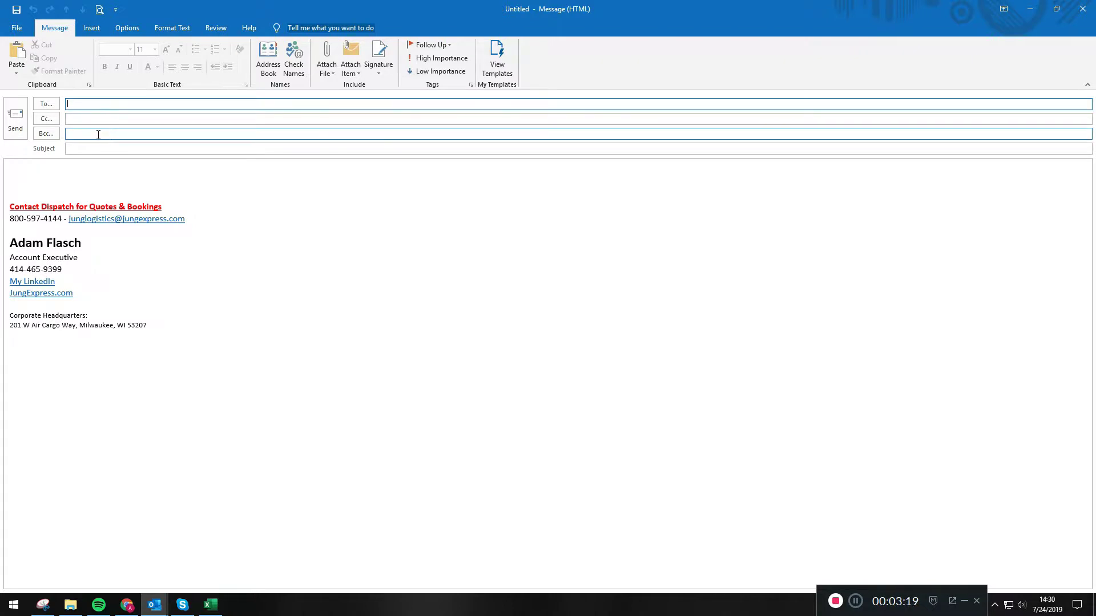
key("ctrl+v")
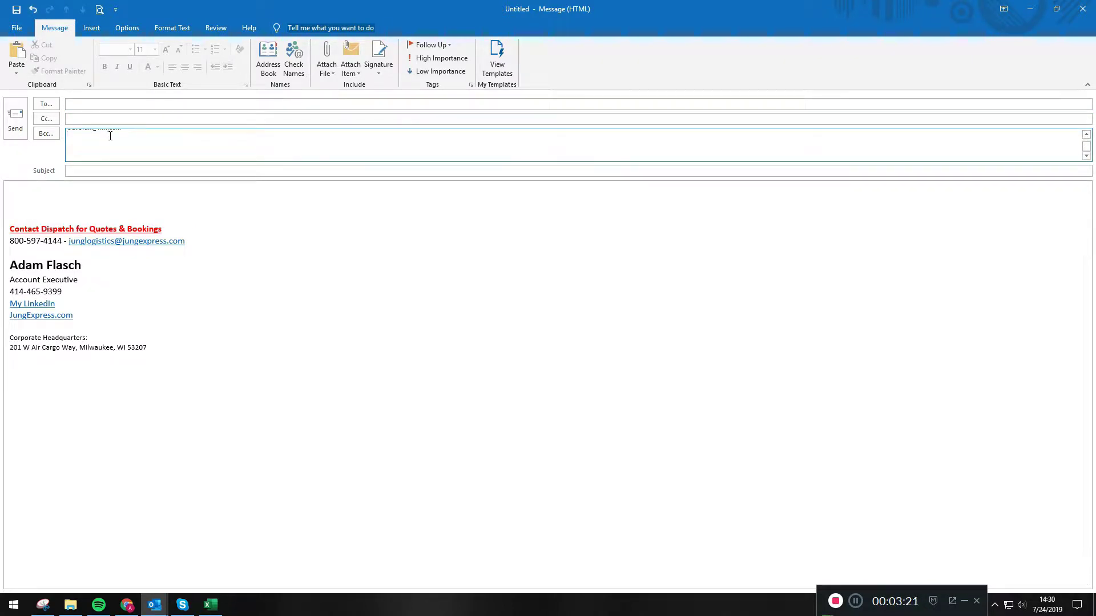
left_click(132, 171)
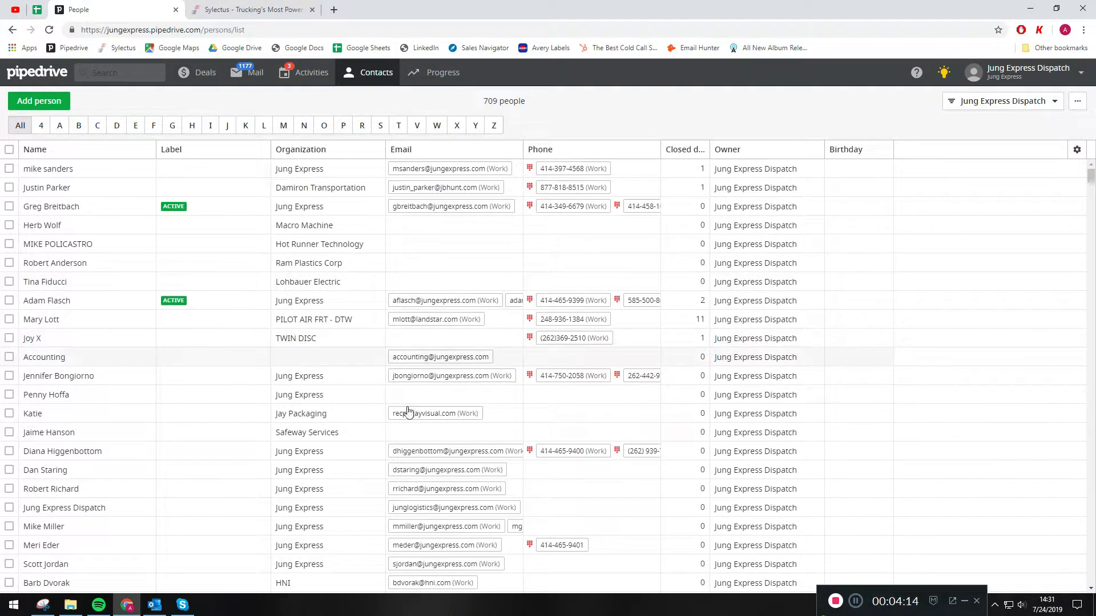
Sort Pipedrive's people list by Organization to look through the grouped contacts, and re-sort it by Birthday.
left_click(311, 154)
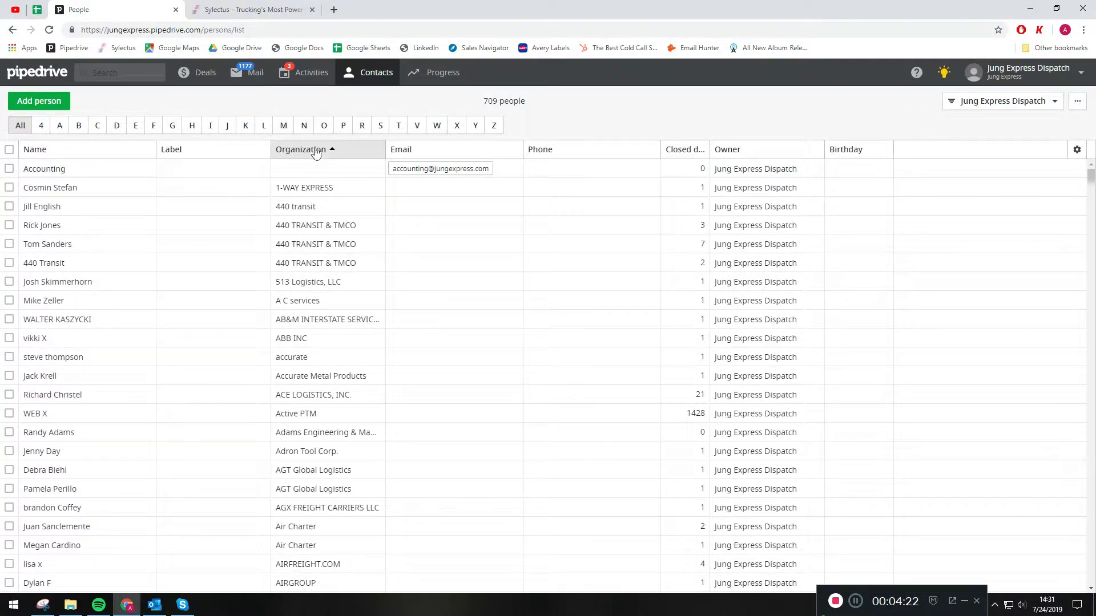
scroll(318, 317, "down", 7)
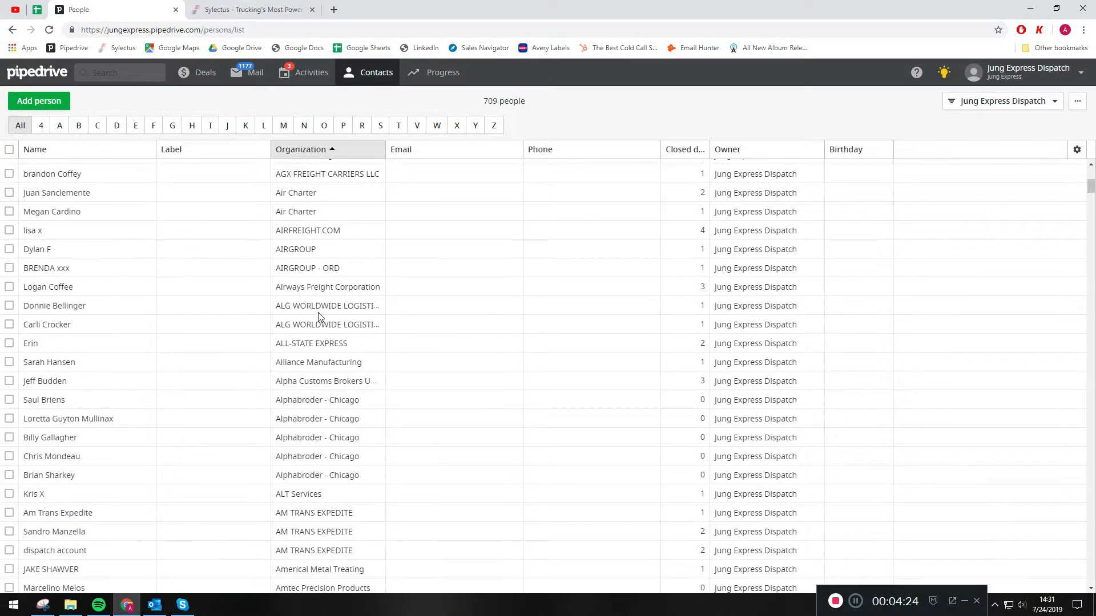
scroll(318, 317, "up", 10)
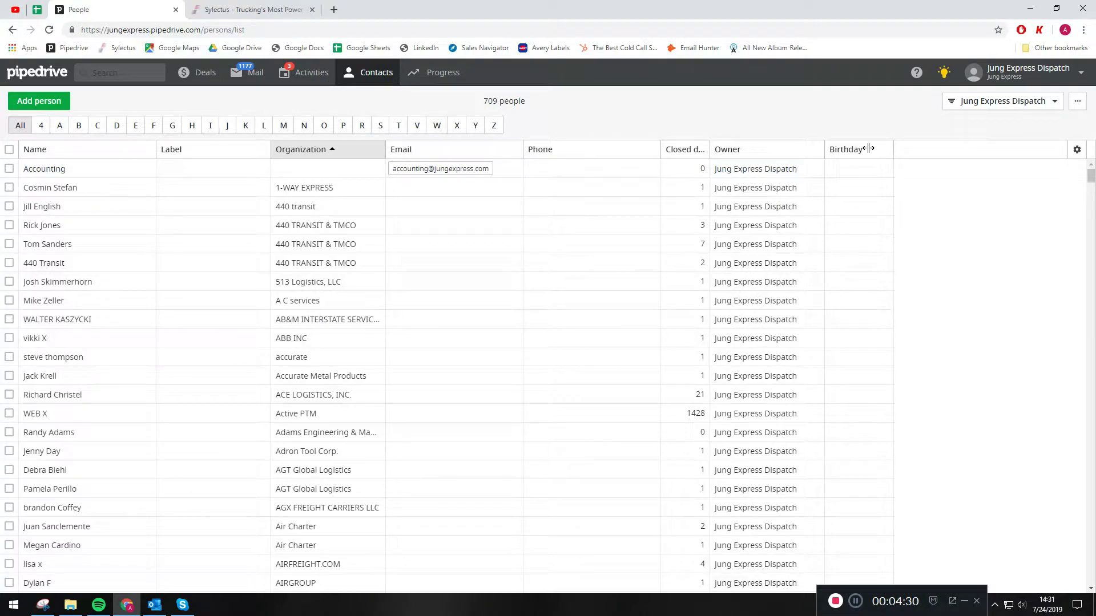
left_click(835, 151)
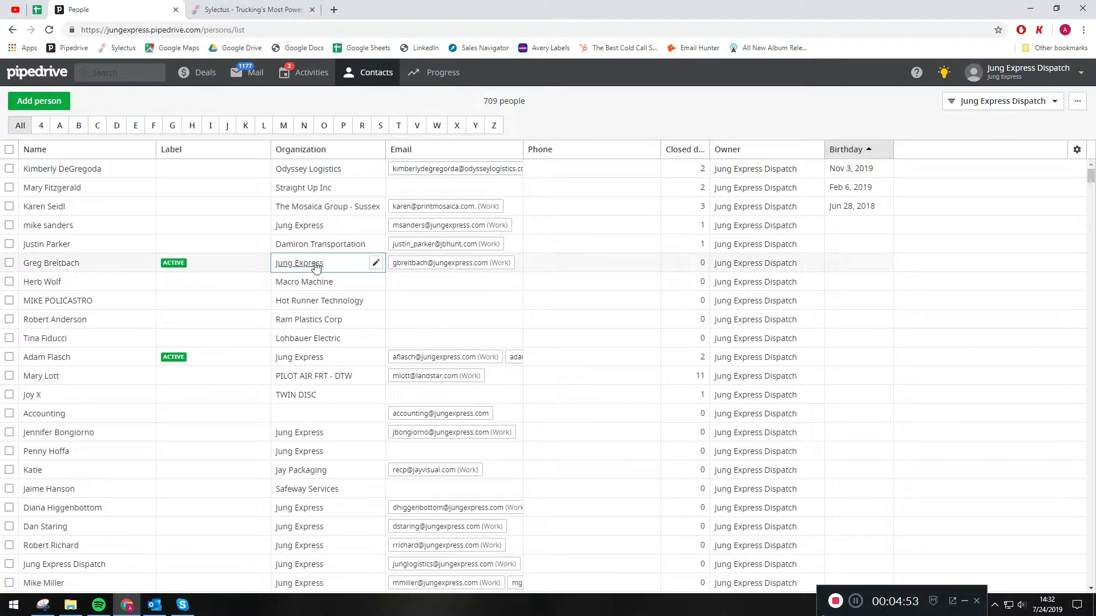
Try changing the organization of the first person labelled ACTIVE to QuadExpress, and cancel without saving.
left_click(376, 262)
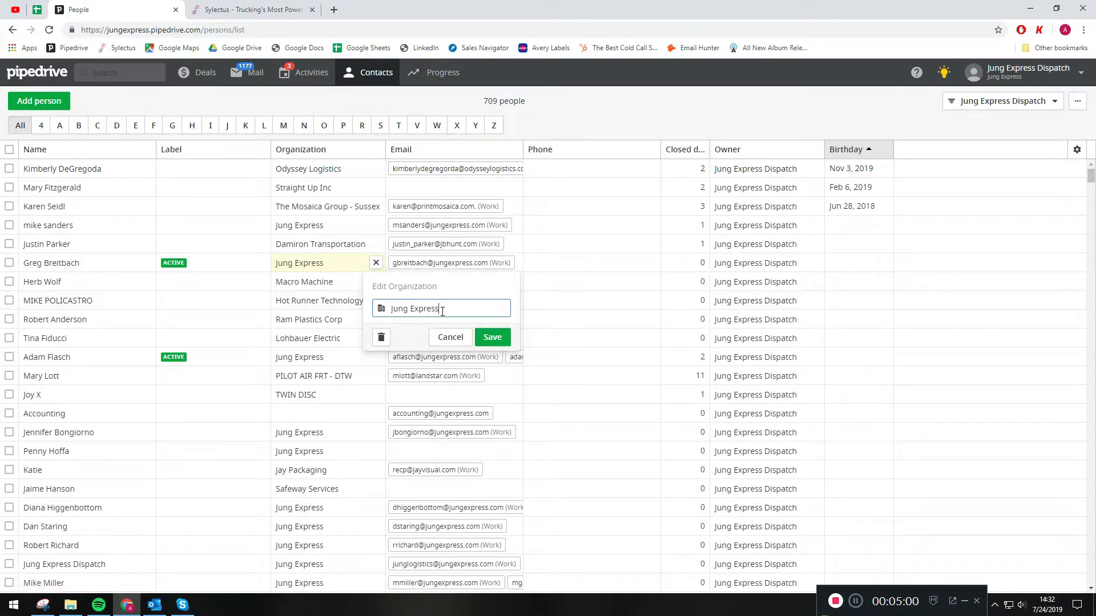
left_click_drag(439, 308, 368, 312)
key("BackSpace")
type("QuadEx")
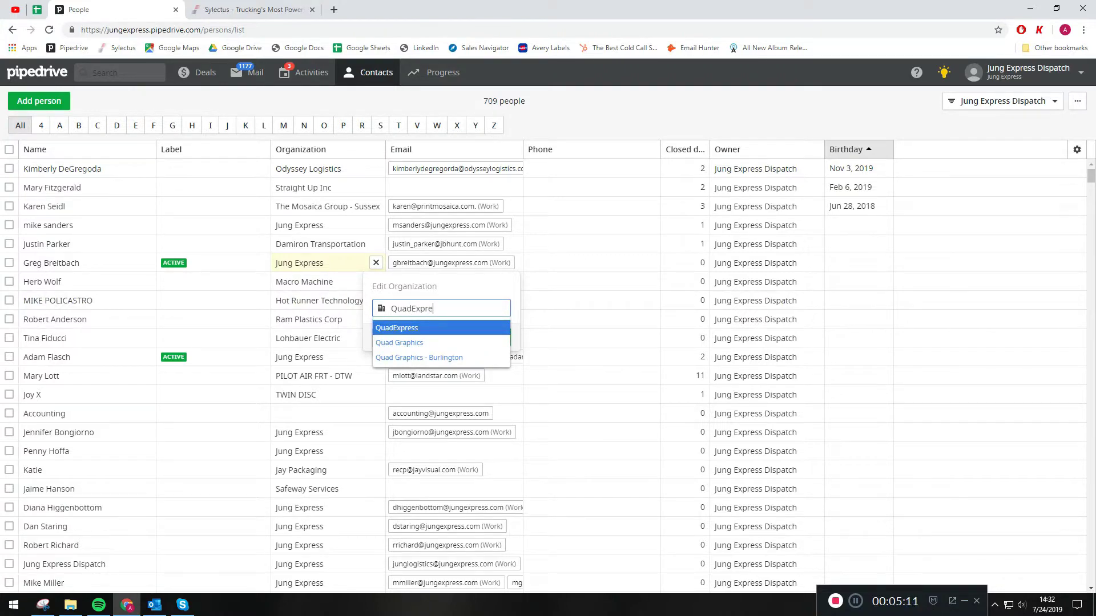
type("pre")
key("Return")
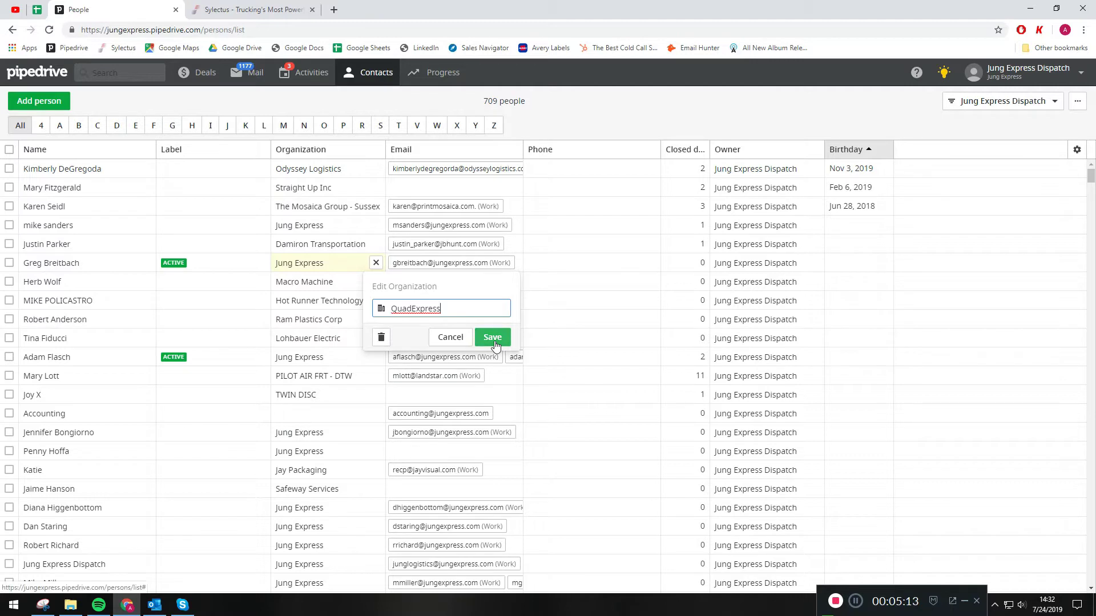
left_click(448, 337)
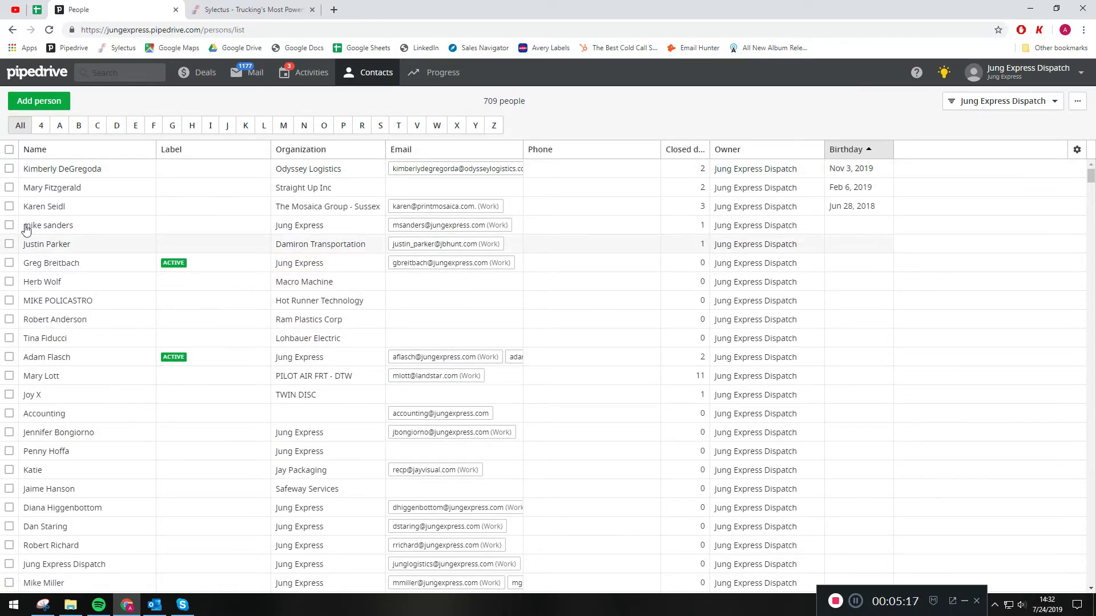